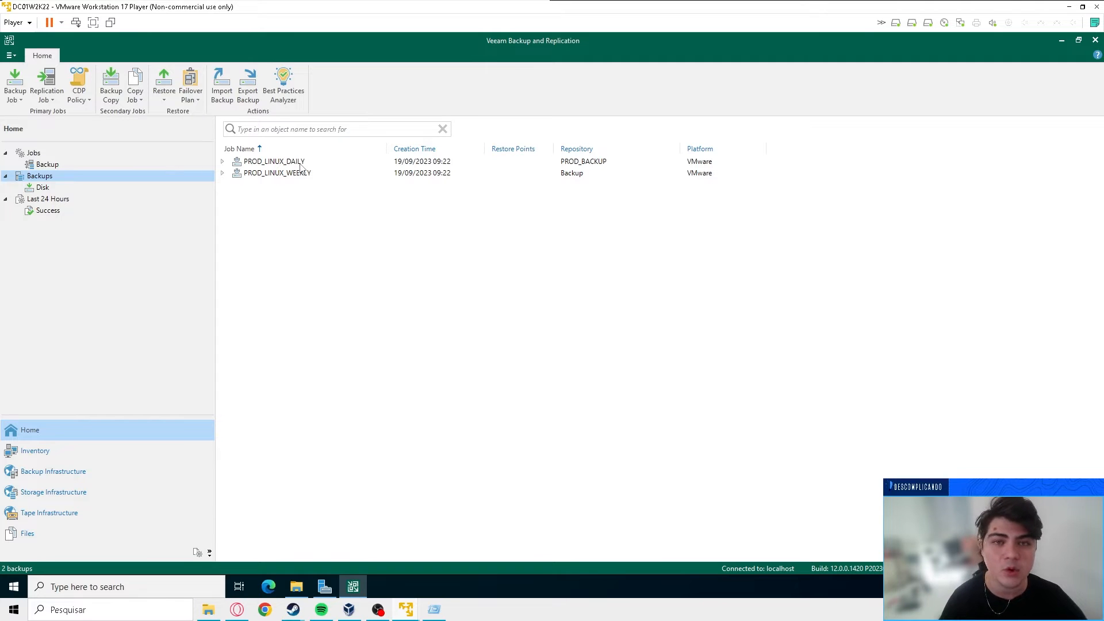
Step: Examine the PROD_LINUX_DAILY job's details in the jobs list and return to the list of backups
click(33, 153)
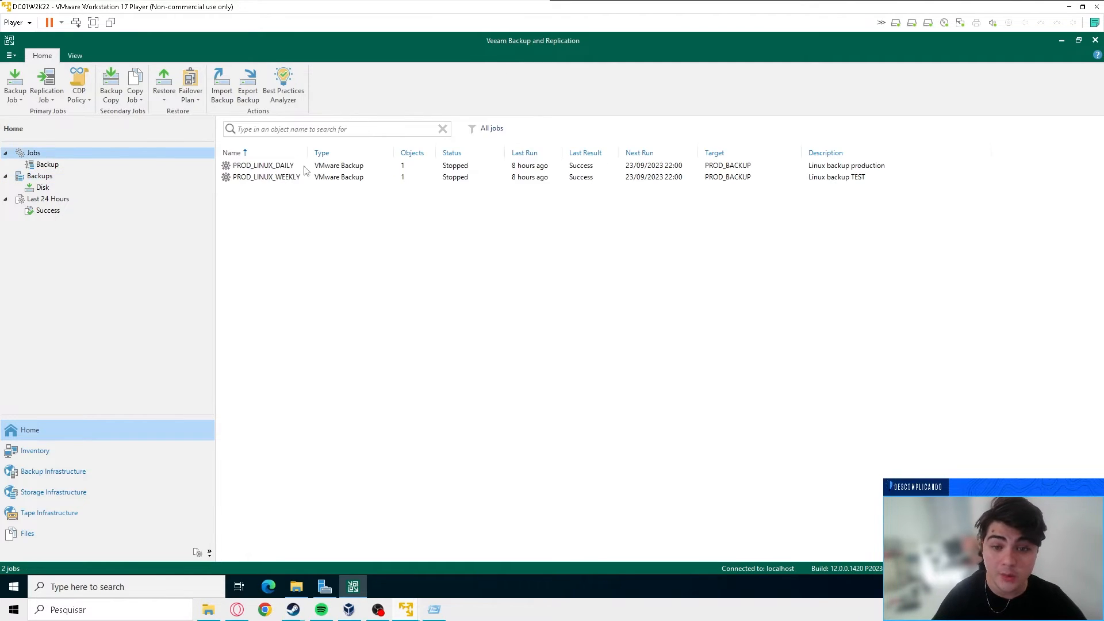
click(270, 169)
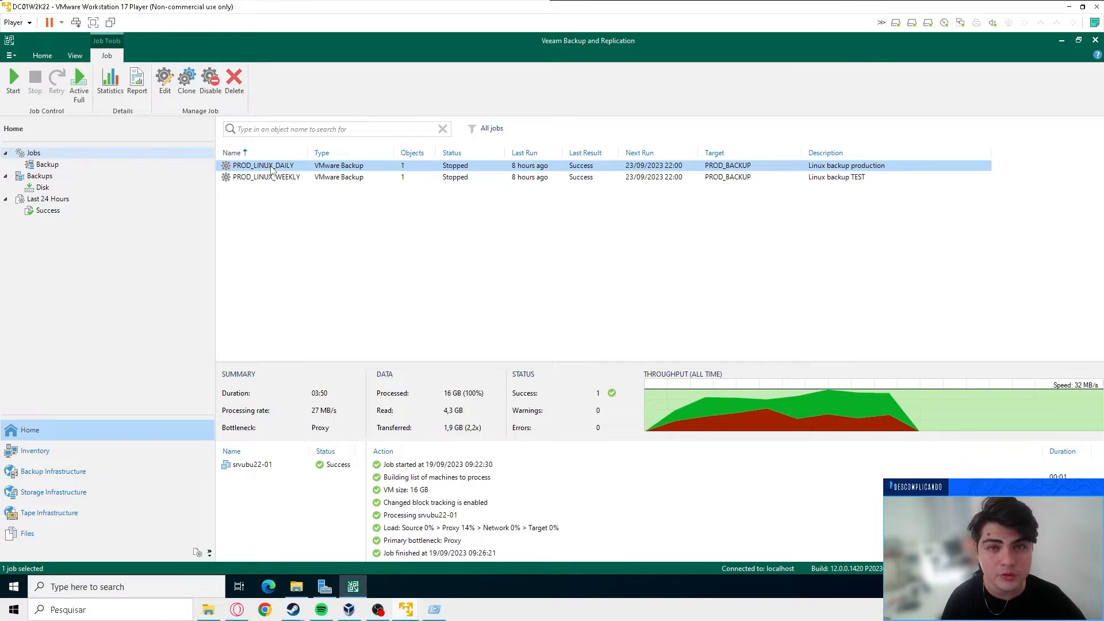
click(39, 177)
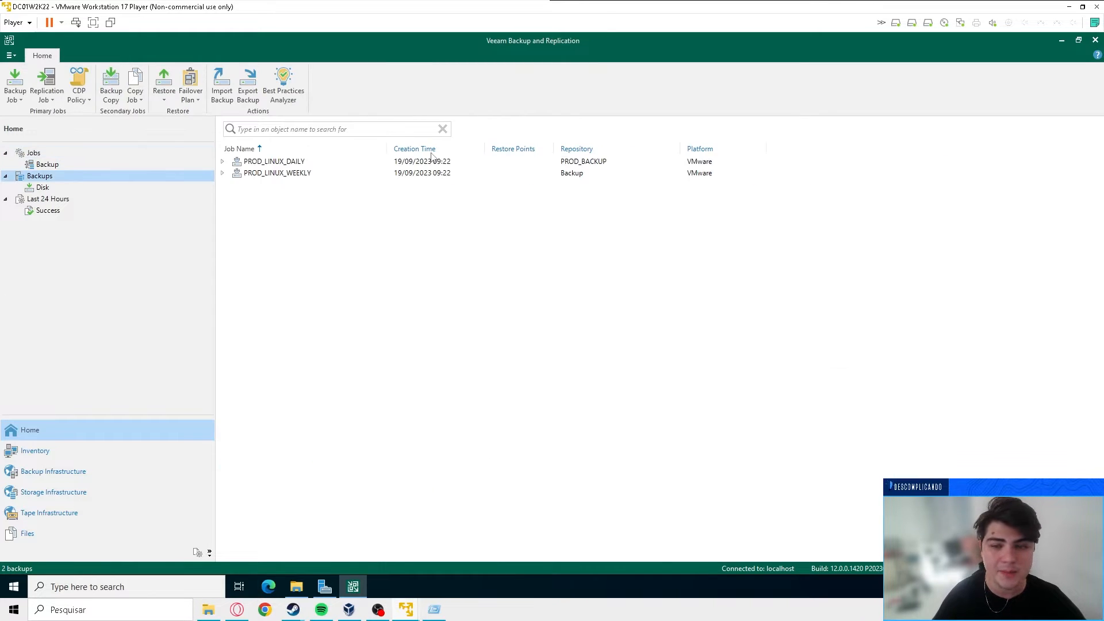
Step: Review the actions available for the PROD_LINUX_DAILY backup and for the srvubu22-01 machine inside it
right_click(258, 163)
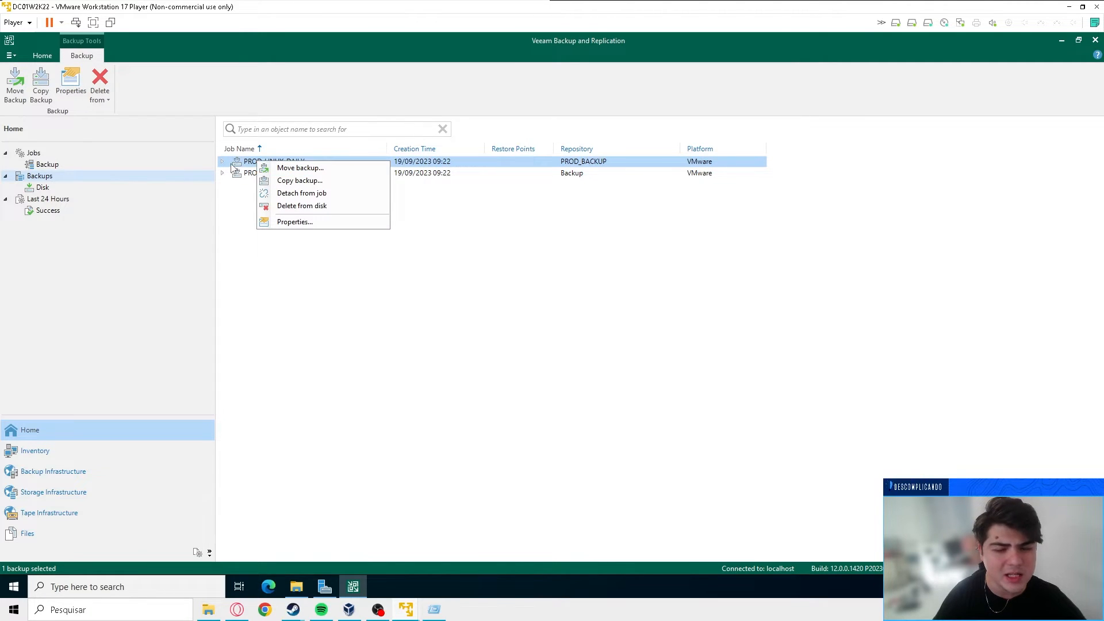
click(248, 204)
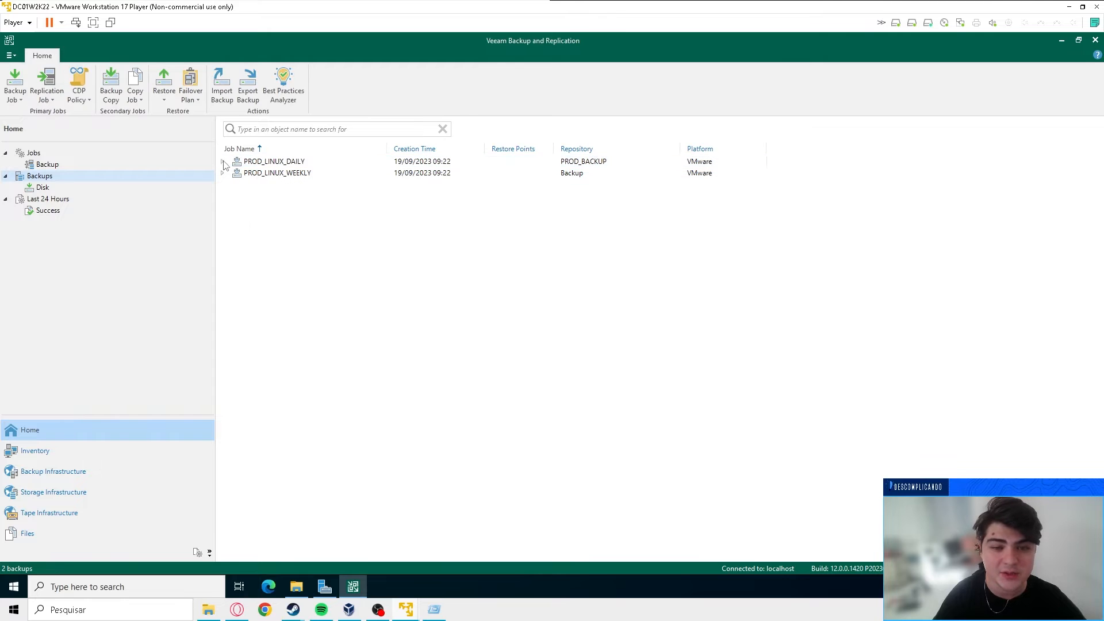
click(222, 163)
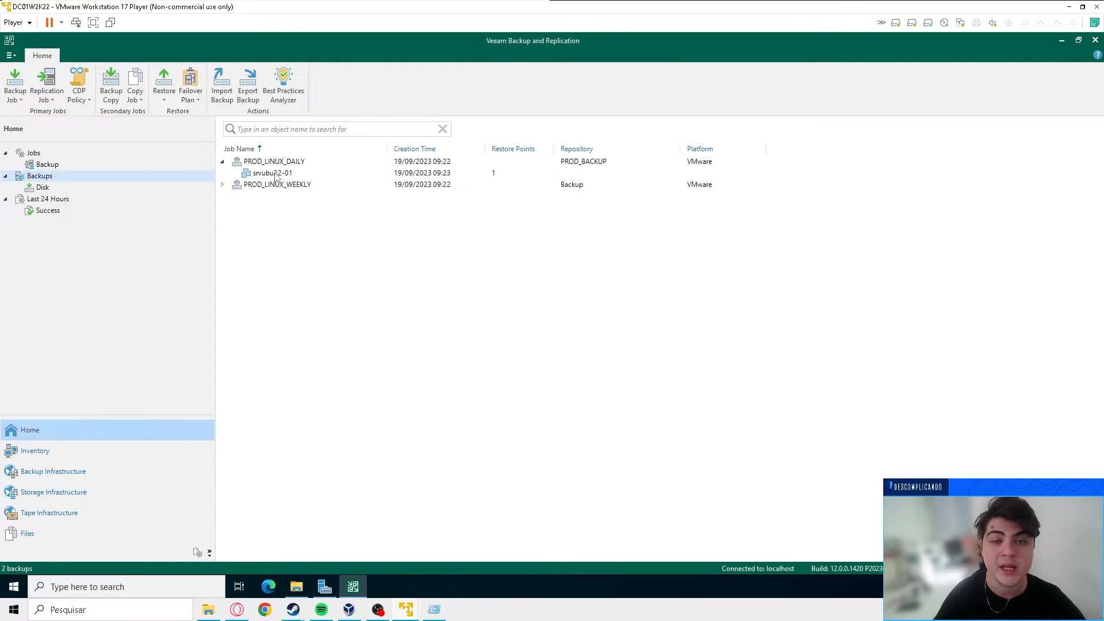
right_click(274, 176)
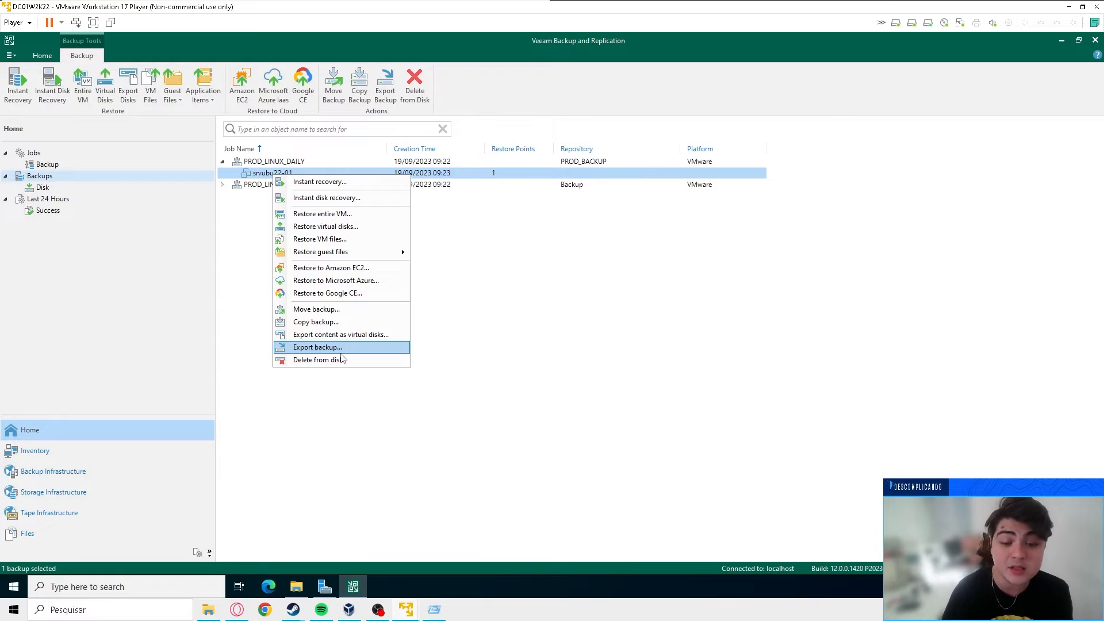
click(328, 407)
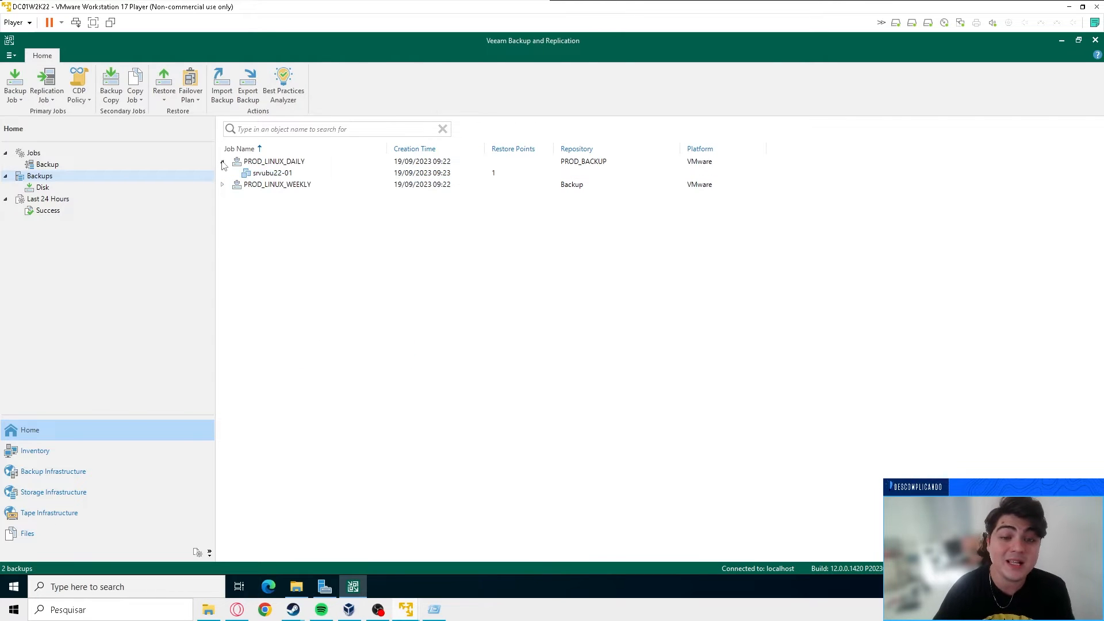
click(223, 161)
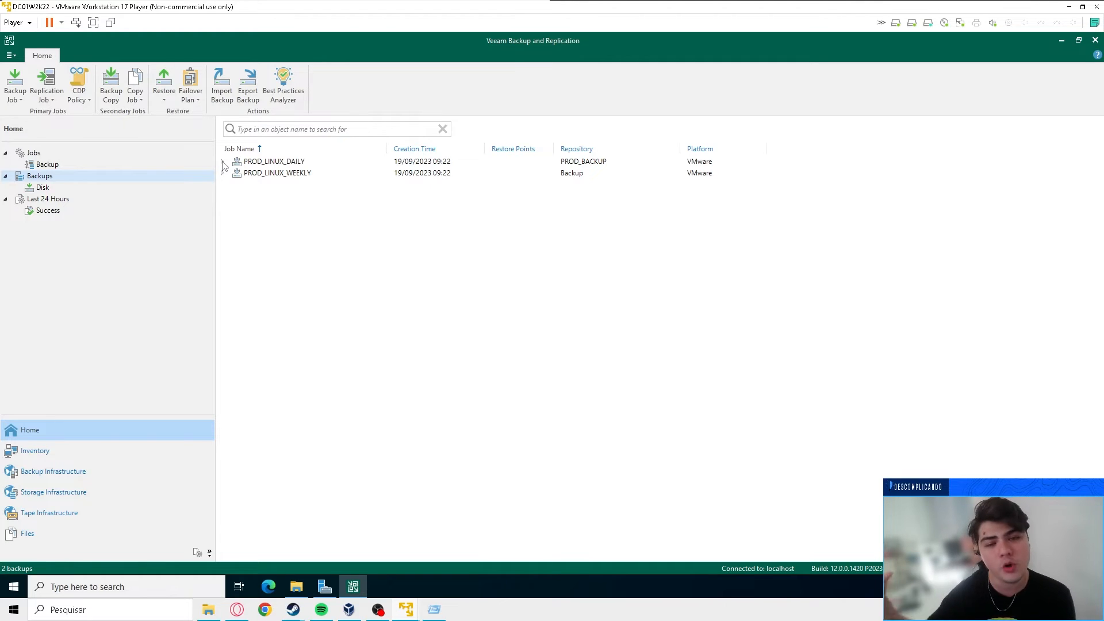
click(223, 162)
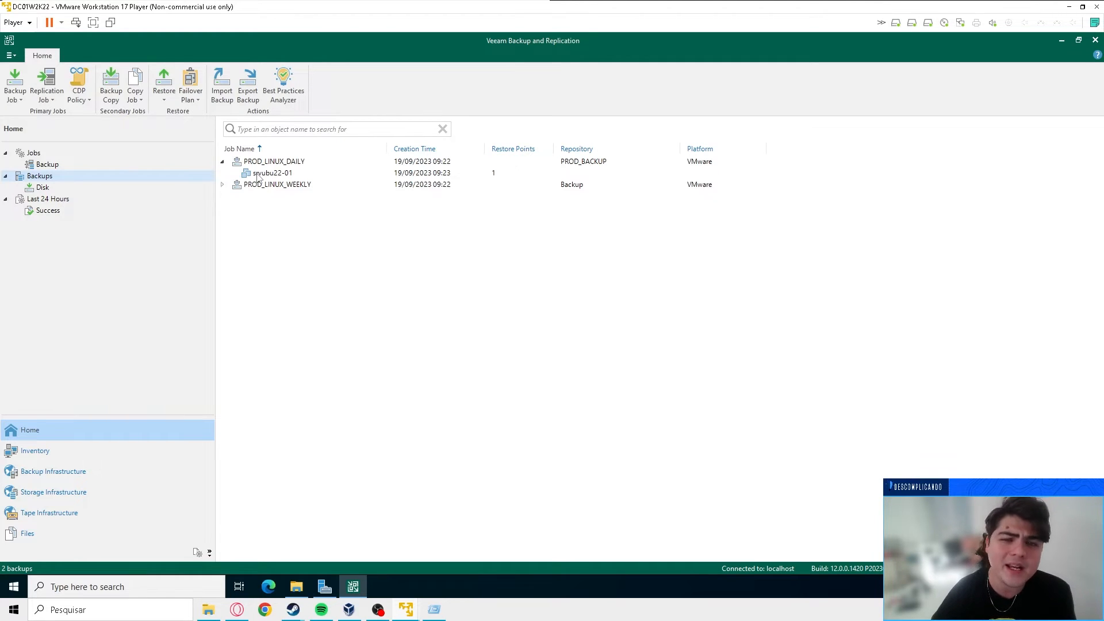
click(258, 174)
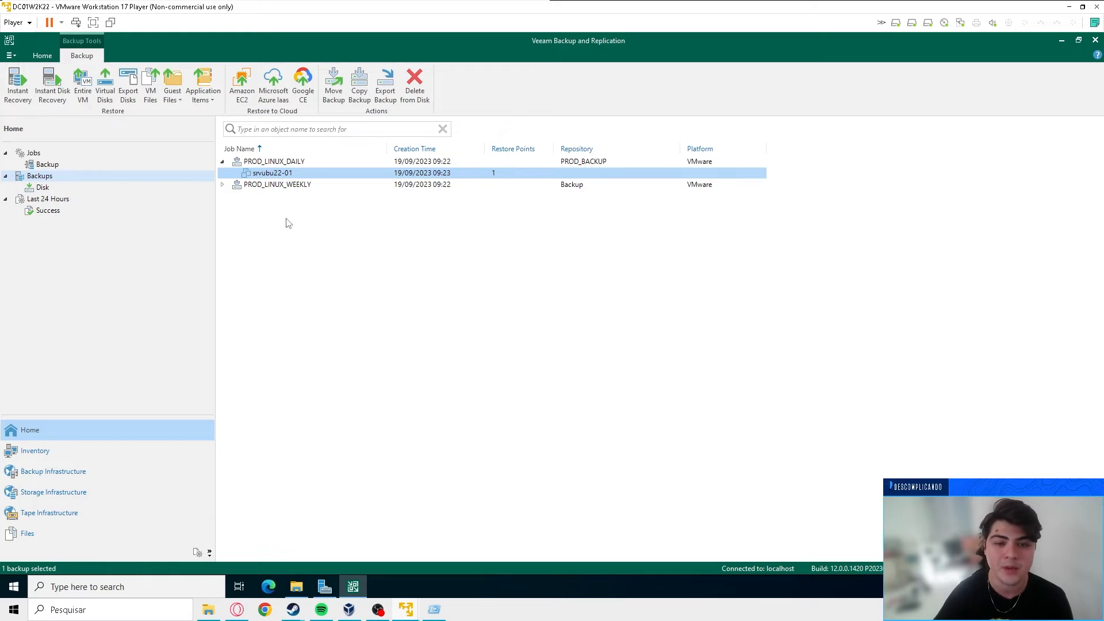
Step: Start moving the whole PROD_LINUX_DAILY backup to another location
click(268, 162)
right_click(268, 164)
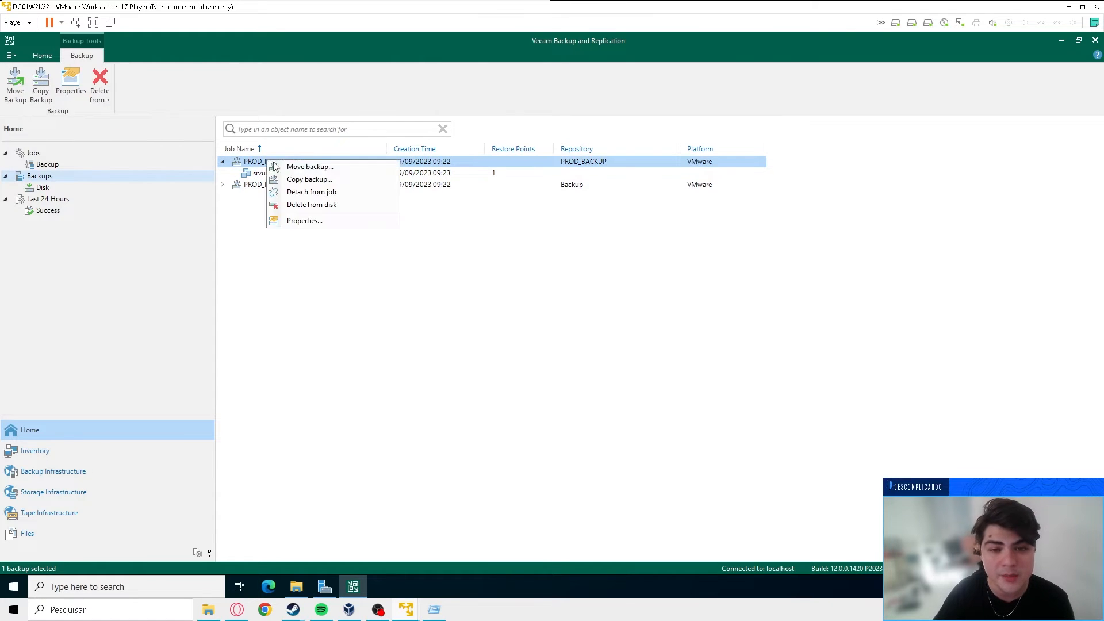
click(298, 166)
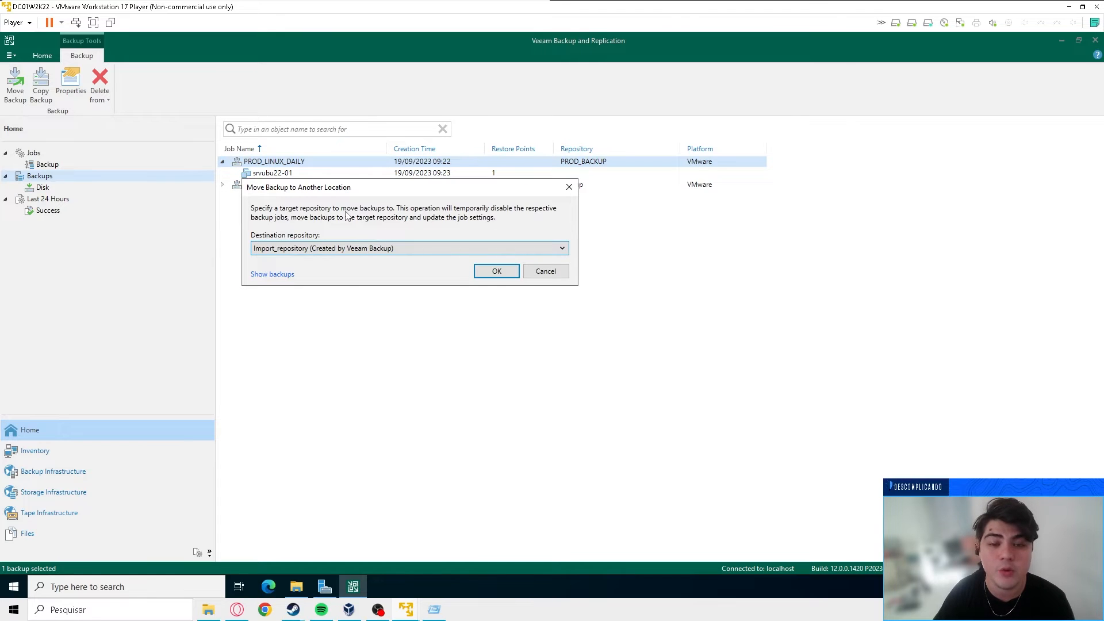
Step: Inspect the Backups folders on the Backup (E:) and Migration (F:) drives in File Explorer and return to the move dialog
click(296, 586)
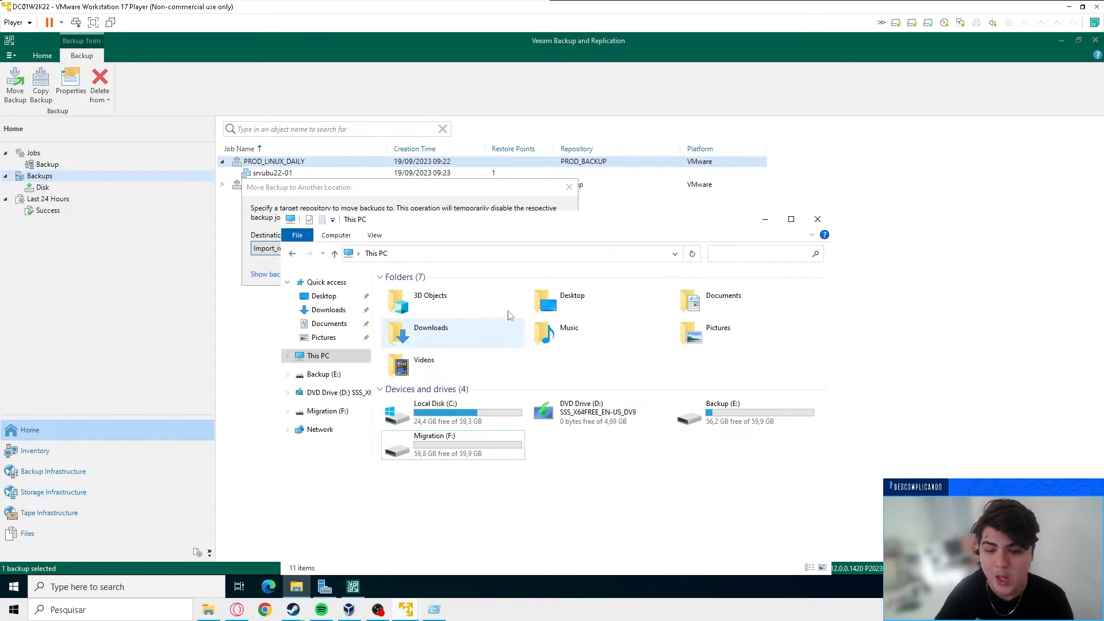
double_click(726, 418)
click(397, 292)
double_click(395, 292)
drag(428, 346, 443, 281)
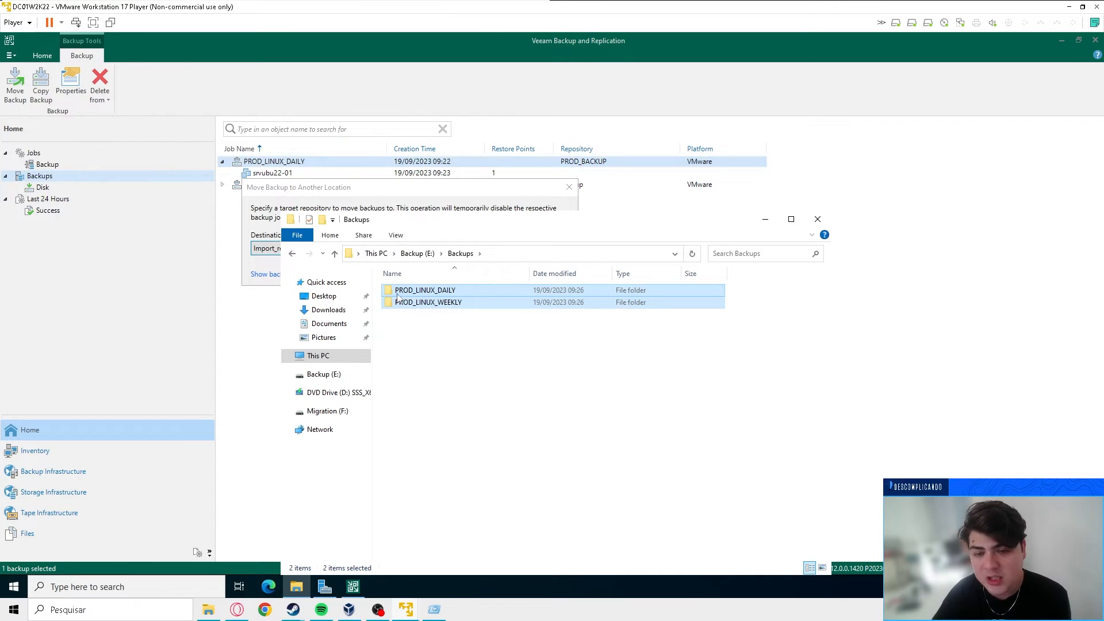
click(452, 202)
key(alt+Tab)
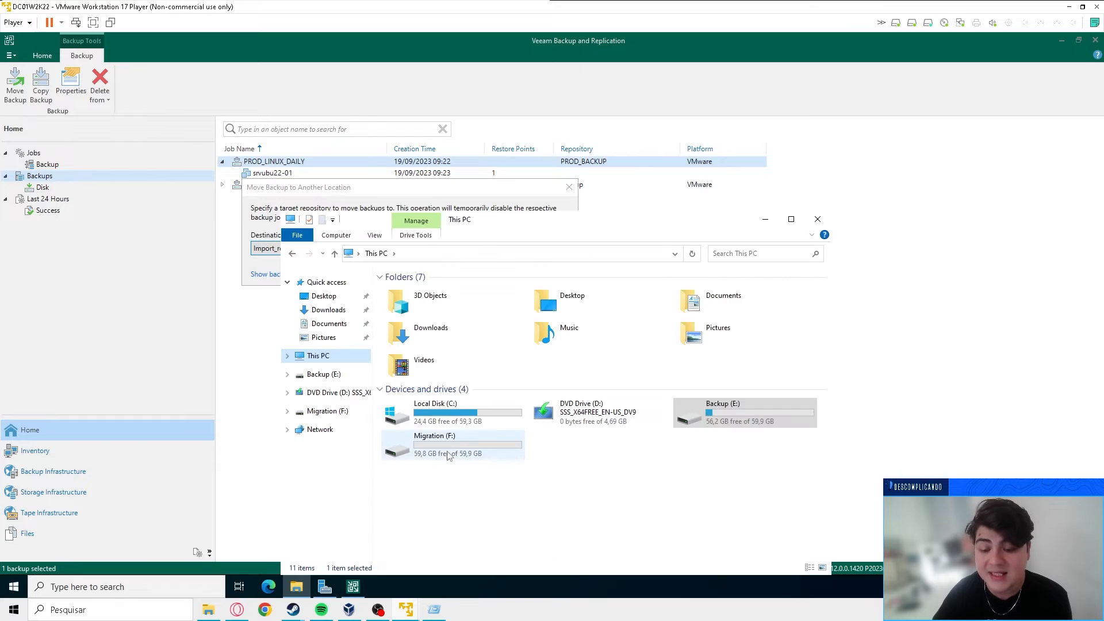
double_click(447, 444)
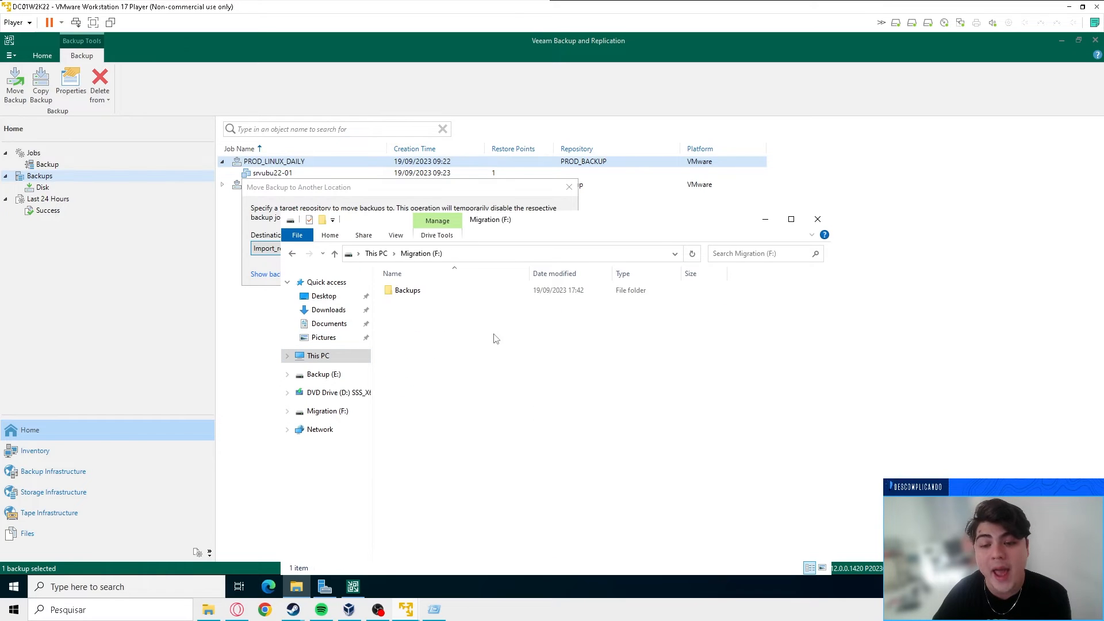
double_click(410, 293)
click(350, 190)
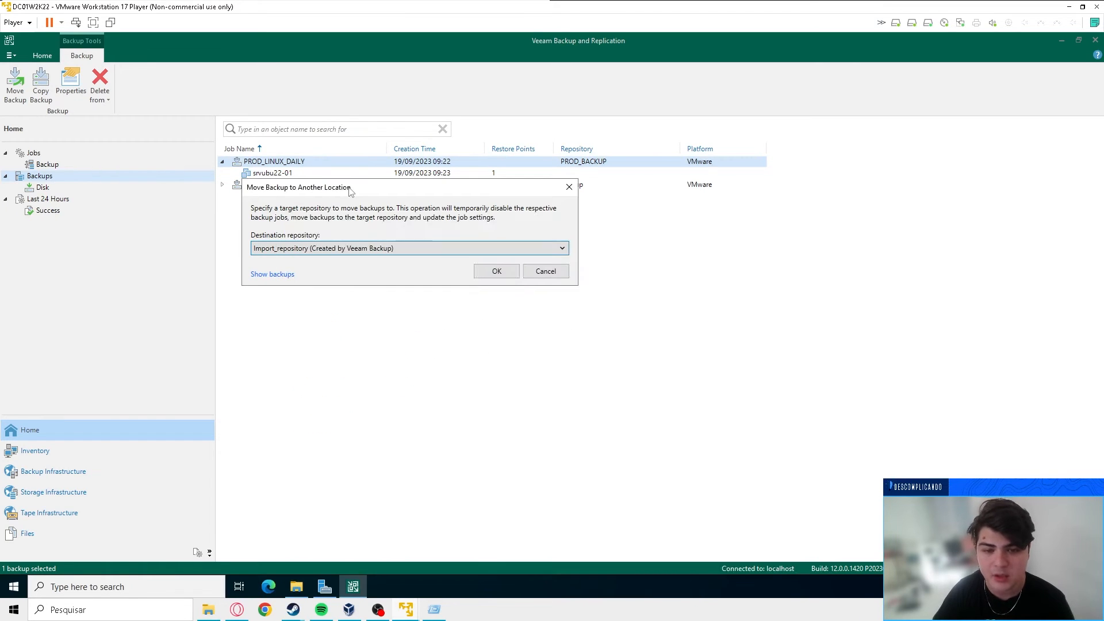
Step: Move PROD_LINUX_DAILY to the destination repository Migration_Repository and close the report once it finishes
click(321, 249)
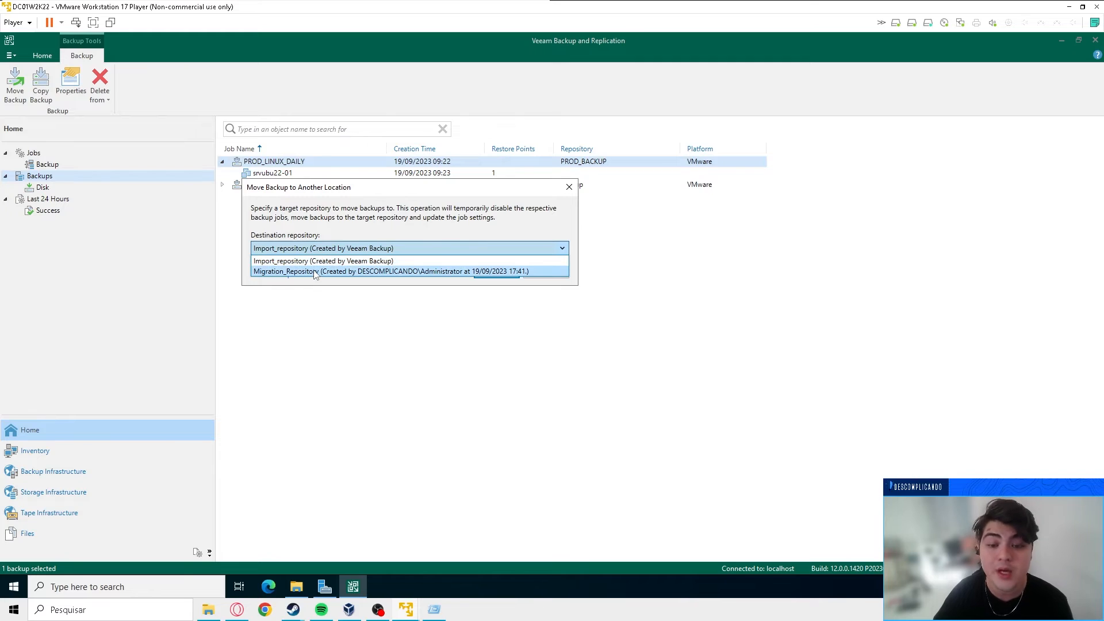
click(315, 271)
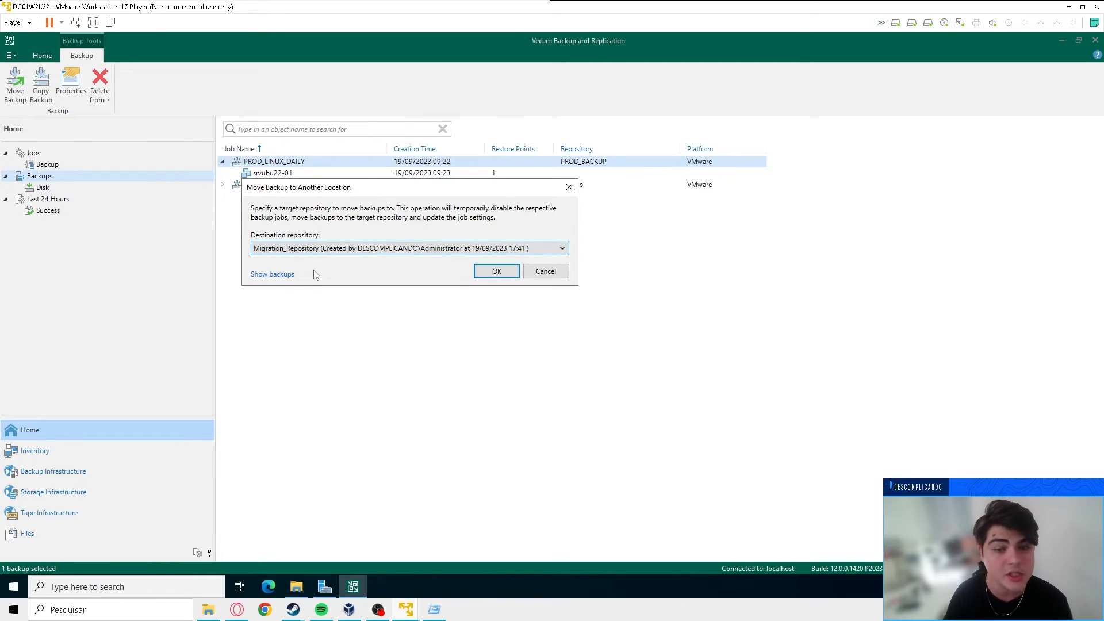
key(Return)
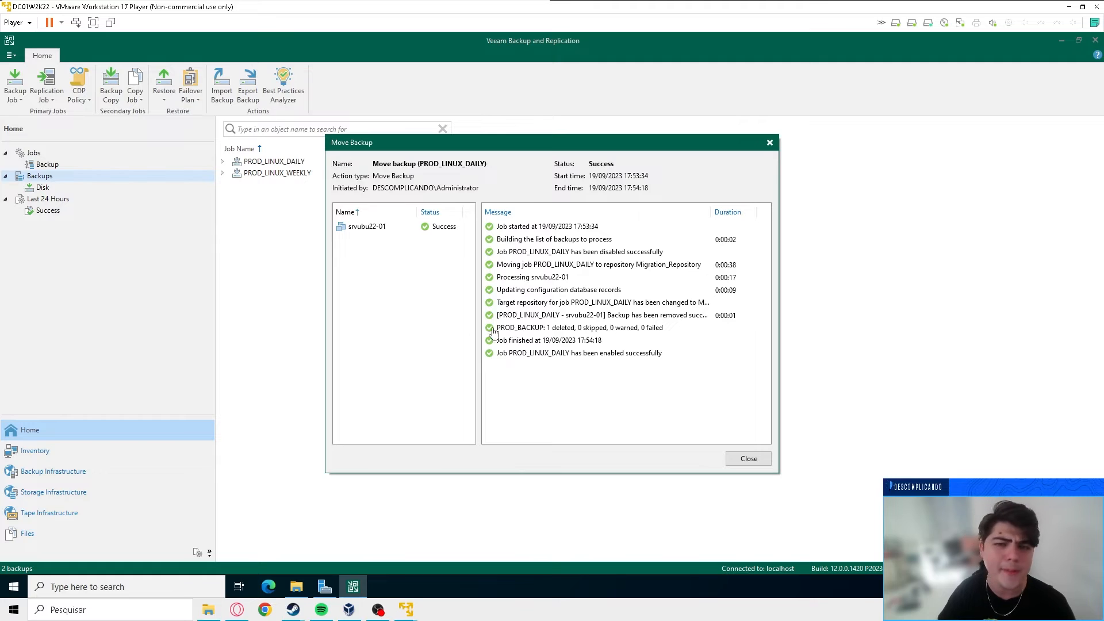
click(741, 459)
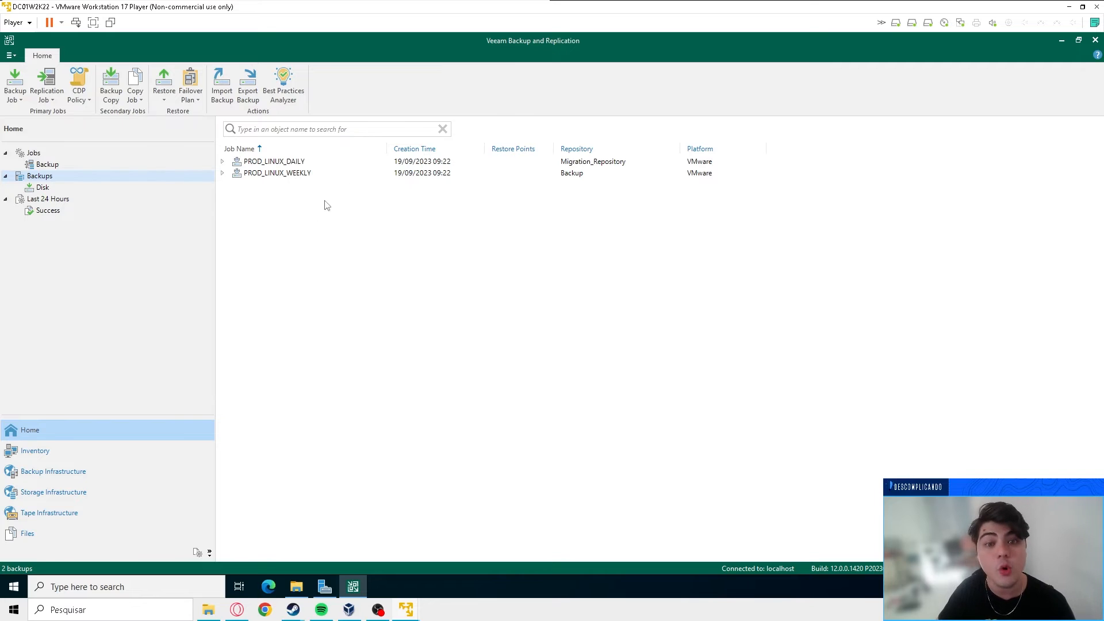
Step: Move the PROD_LINUX_WEEKLY backup to the destination repository Migration_Repository
right_click(268, 173)
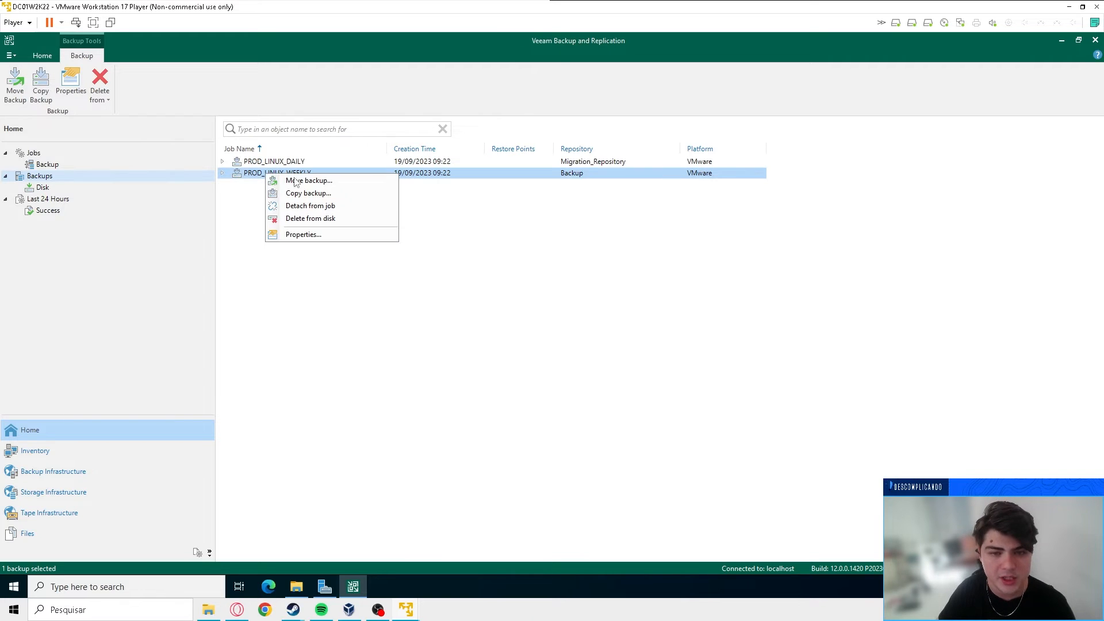
click(295, 182)
click(362, 277)
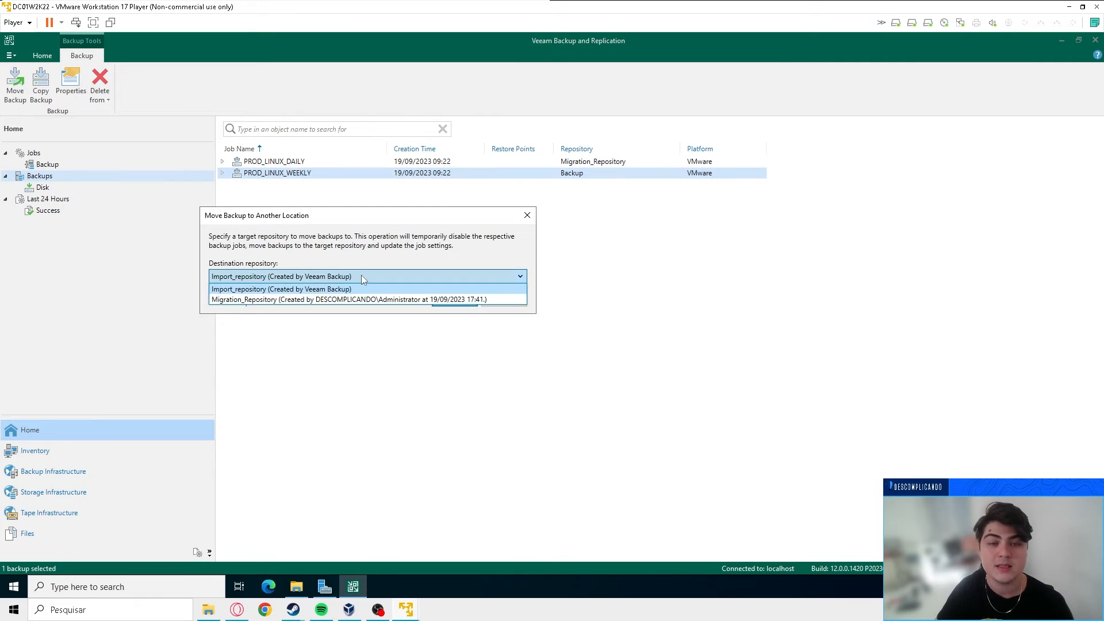
click(335, 300)
click(454, 300)
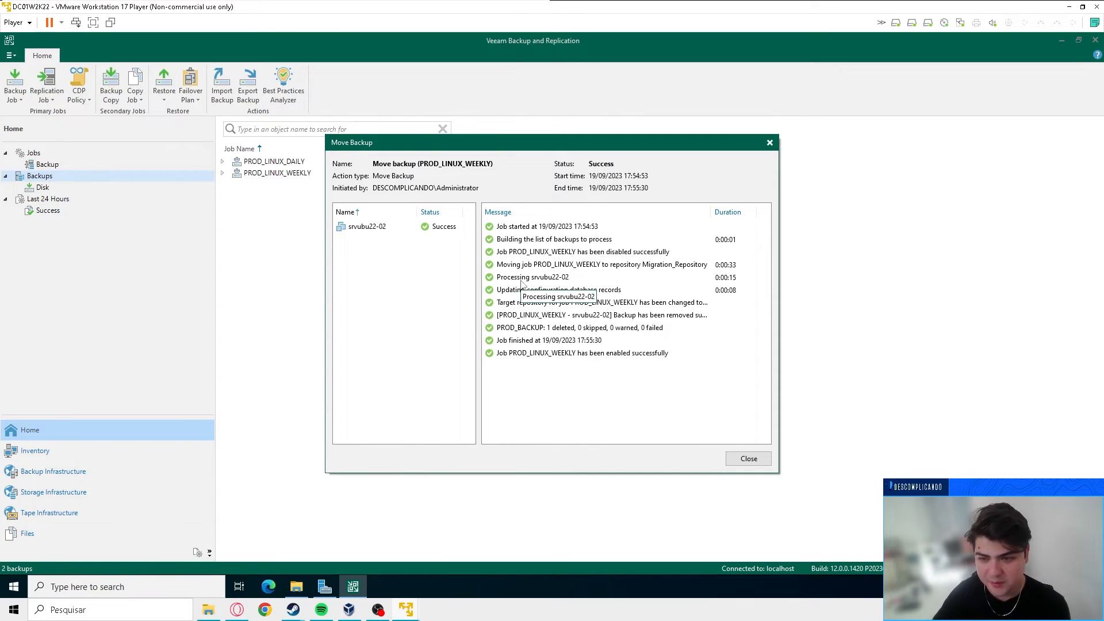
Step: Review the repository move and configuration database entries in the PROD_LINUX_WEEKLY move log and close it
click(635, 265)
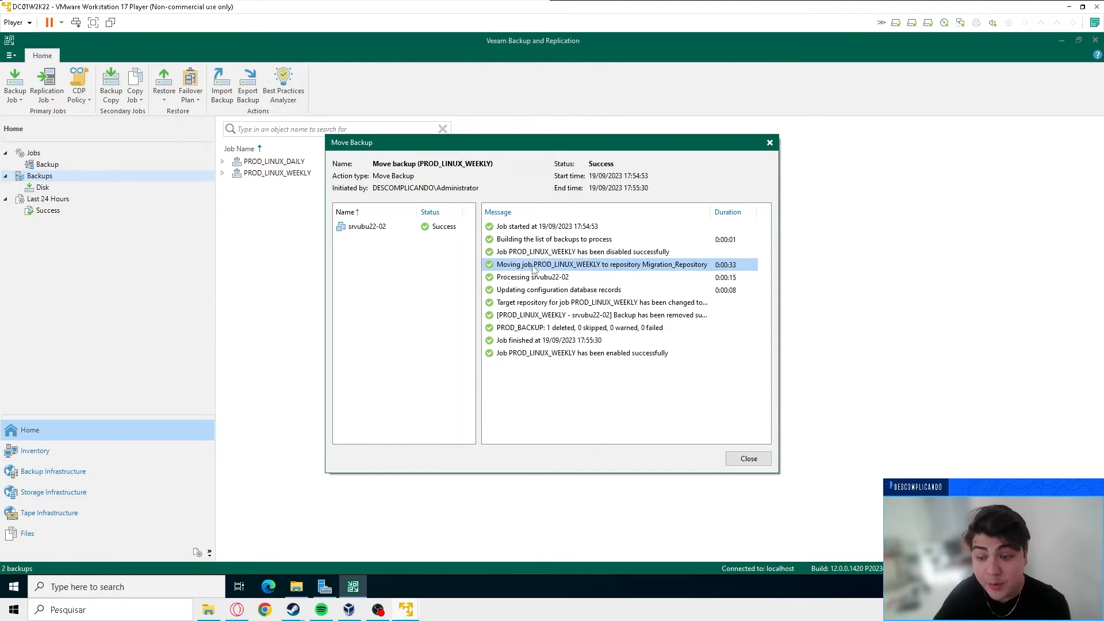
click(537, 294)
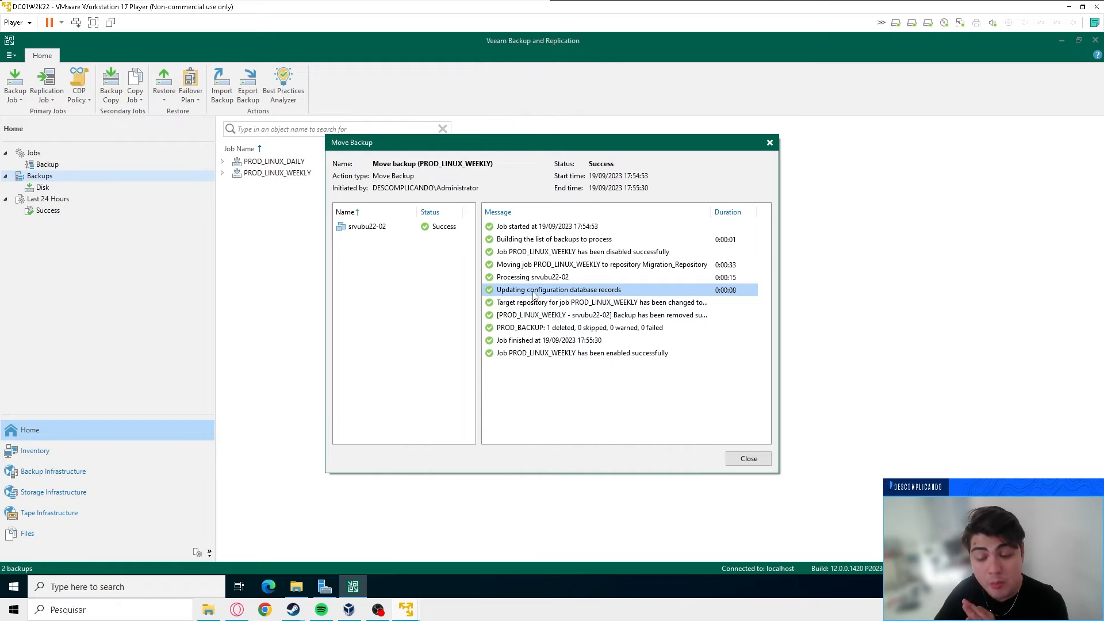
click(745, 458)
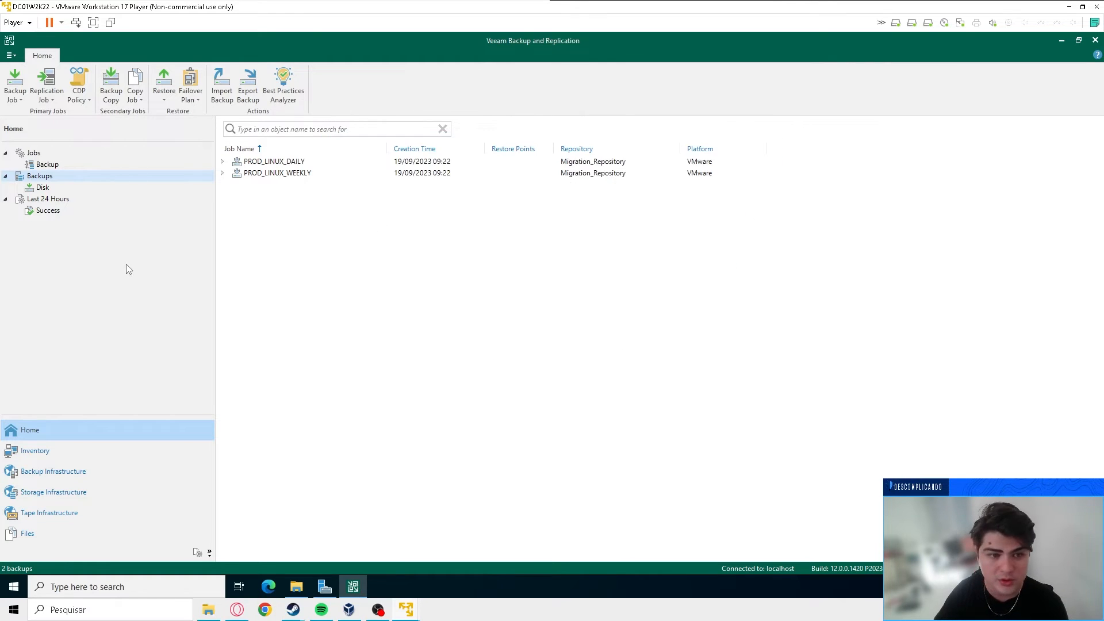
Step: Examine the last 24 hours of sessions, including the full backups of PROD_LINUX_WEEKLY and PROD_LINUX_DAILY
click(42, 200)
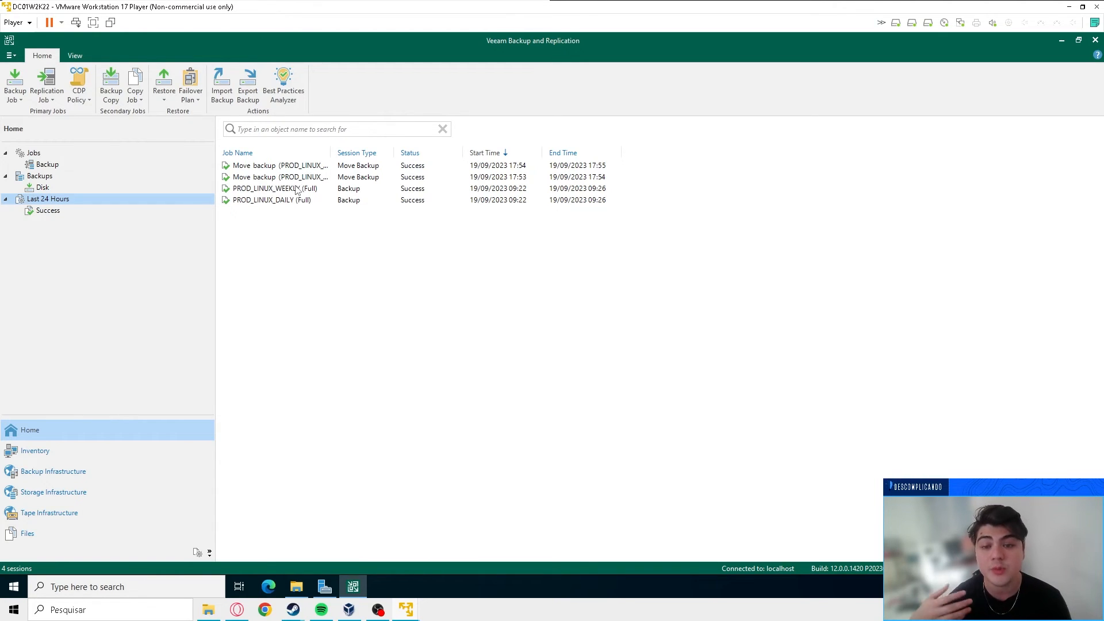
click(256, 190)
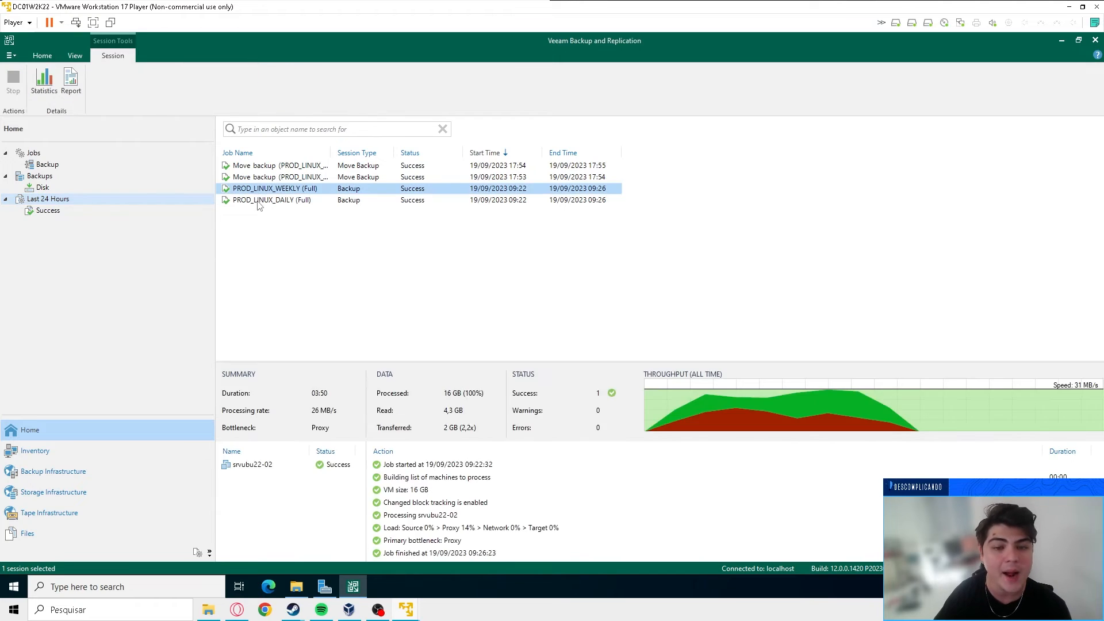
click(258, 201)
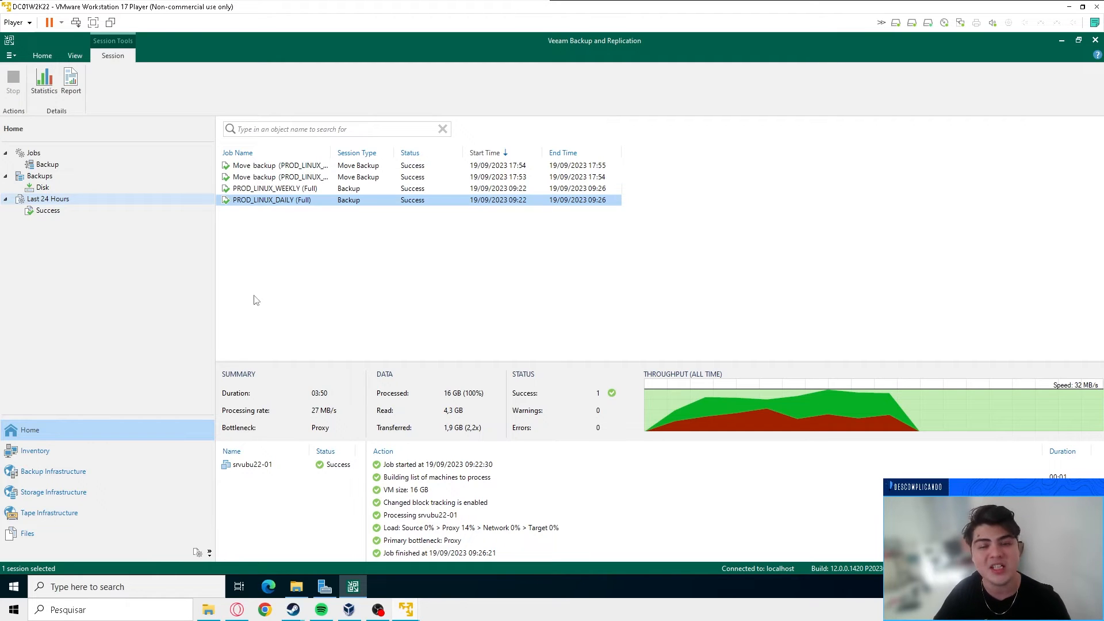
Step: Check the contents of the Backups folder on the Backup (E:) drive in File Explorer and return to This PC
click(294, 588)
click(318, 356)
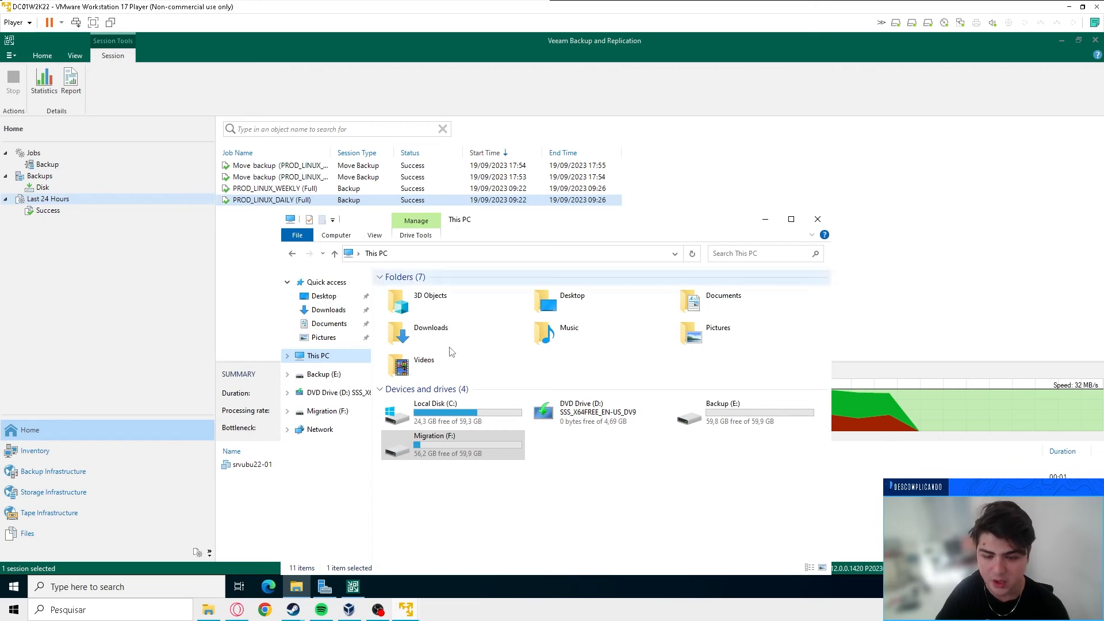
double_click(741, 411)
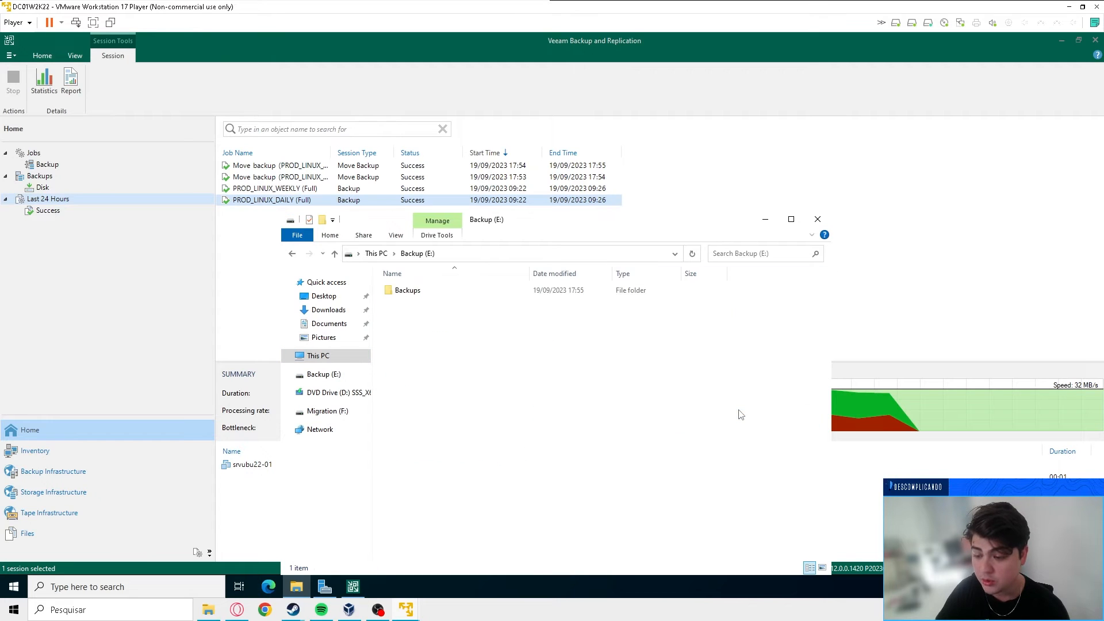
double_click(419, 291)
drag(512, 370, 411, 281)
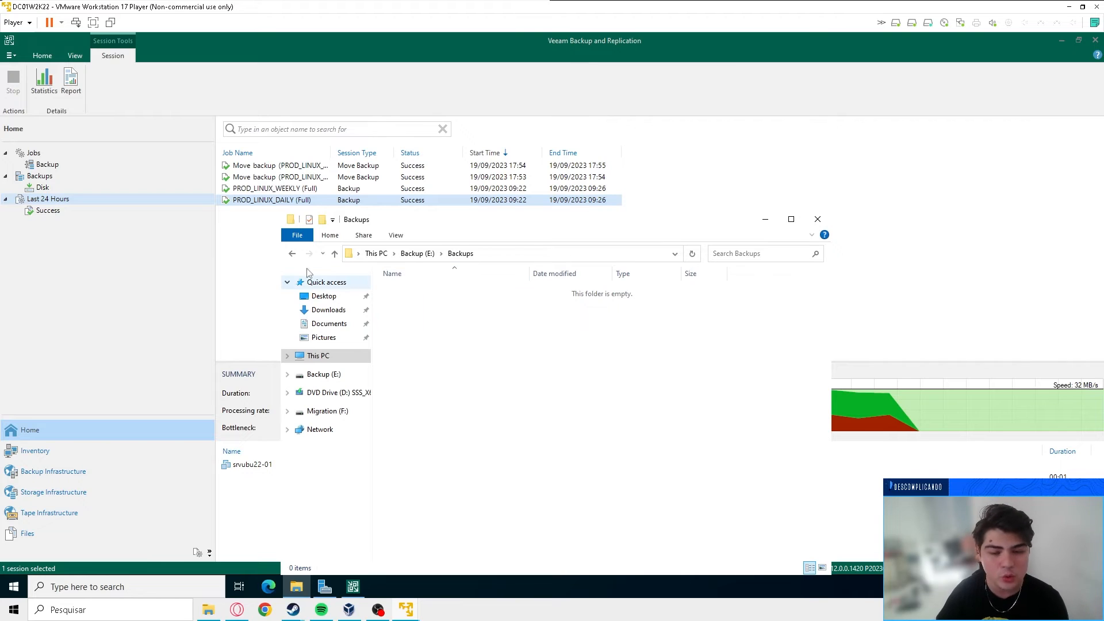
click(292, 256)
click(293, 256)
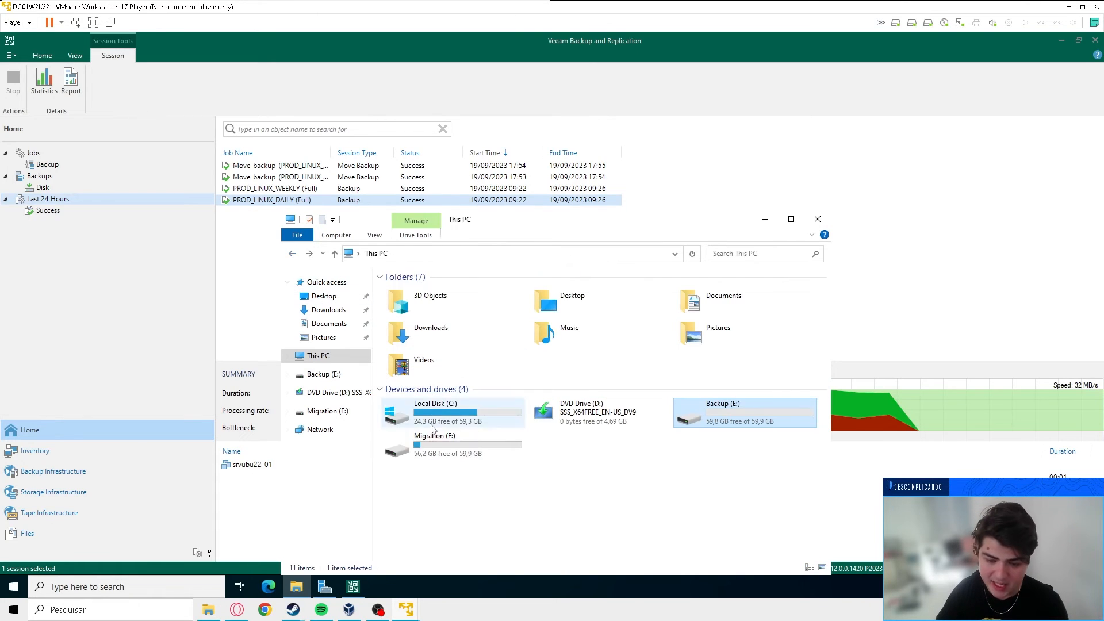
Step: Check the Backups folder on the Migration (F:) drive, including its PROD_LINUX_DAILY subfolder, and close File Explorer
click(432, 443)
double_click(432, 443)
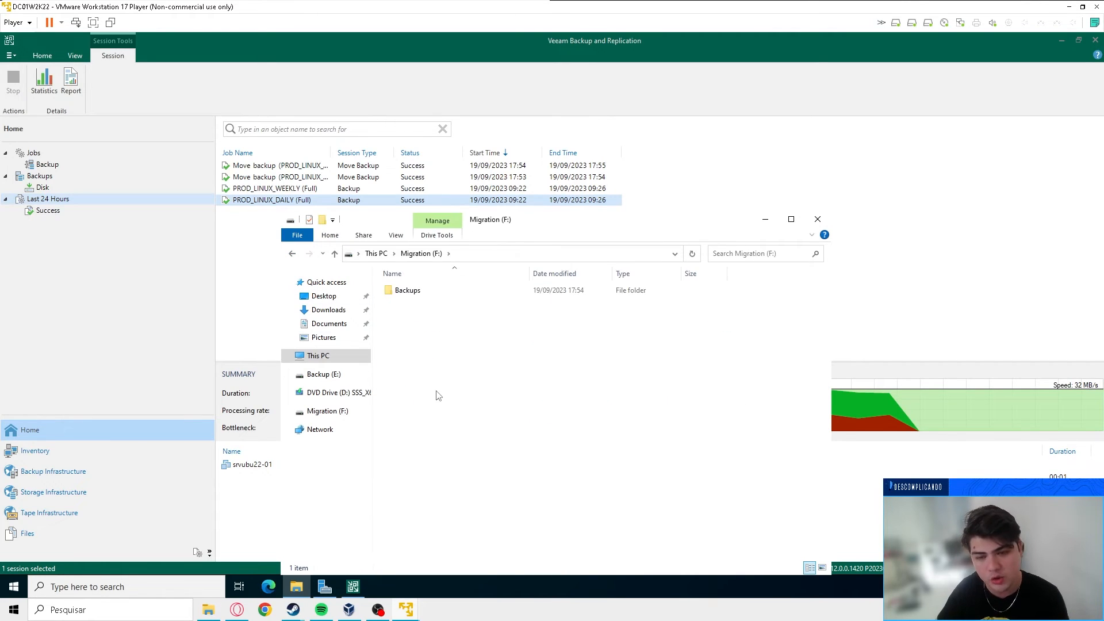
double_click(407, 292)
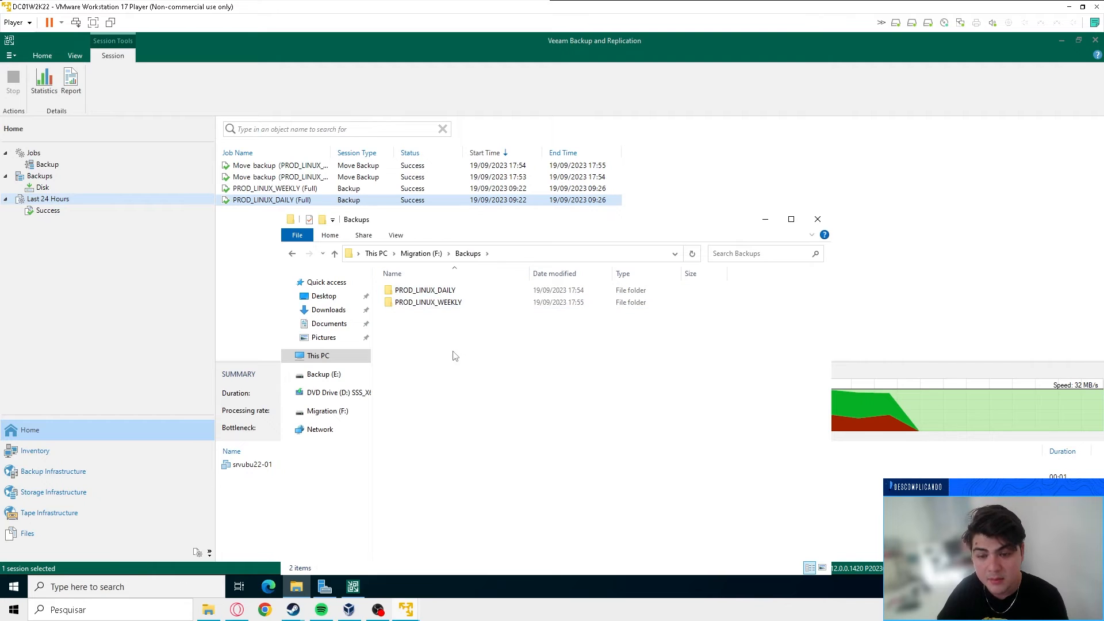
double_click(428, 291)
click(292, 254)
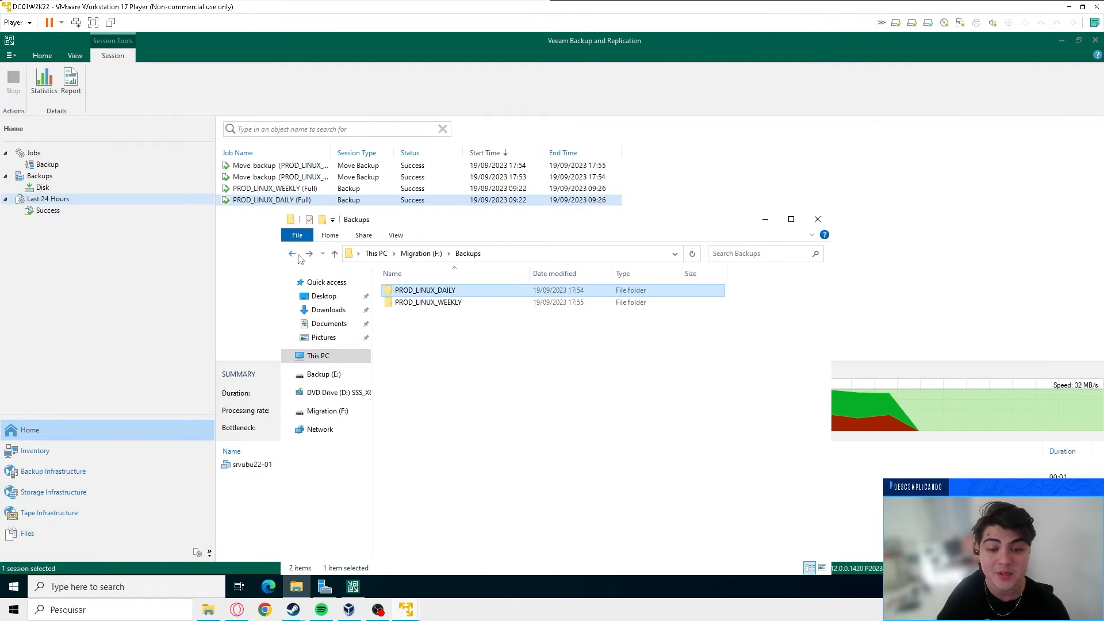
key(alt+F4)
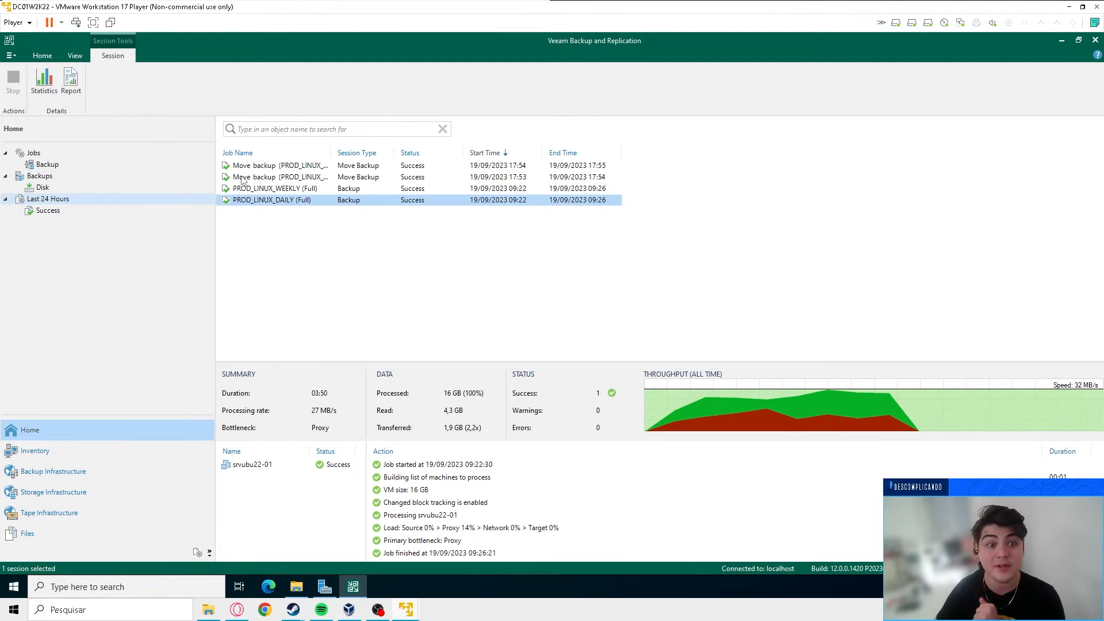
Step: Check the target repository in the jobs list and in the storage settings of the PROD_LINUX_WEEKLY backup job
click(34, 153)
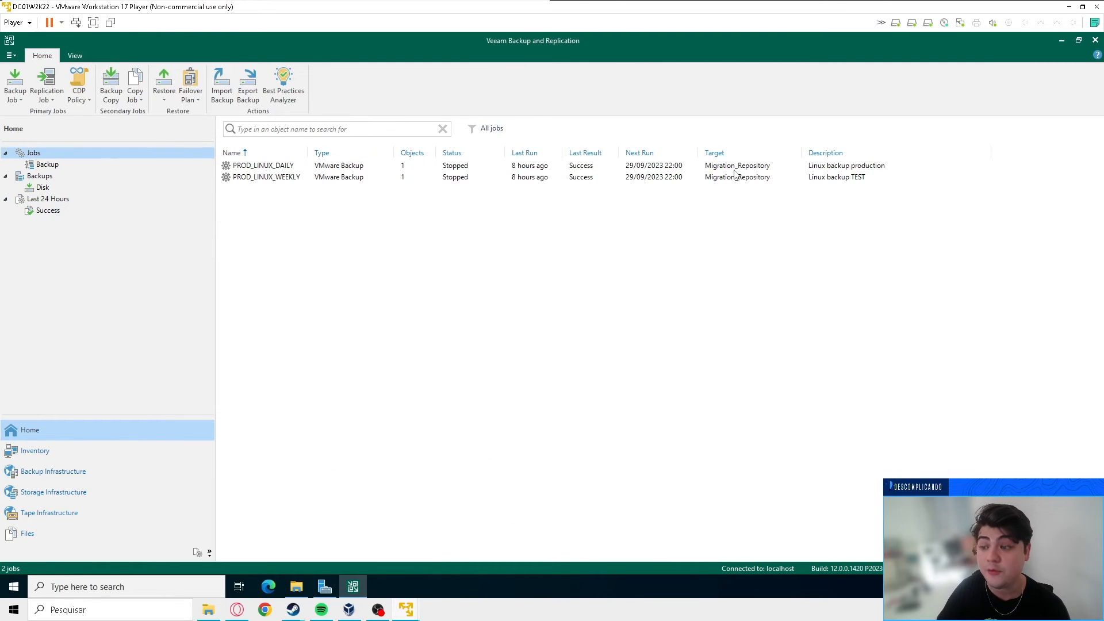
click(735, 177)
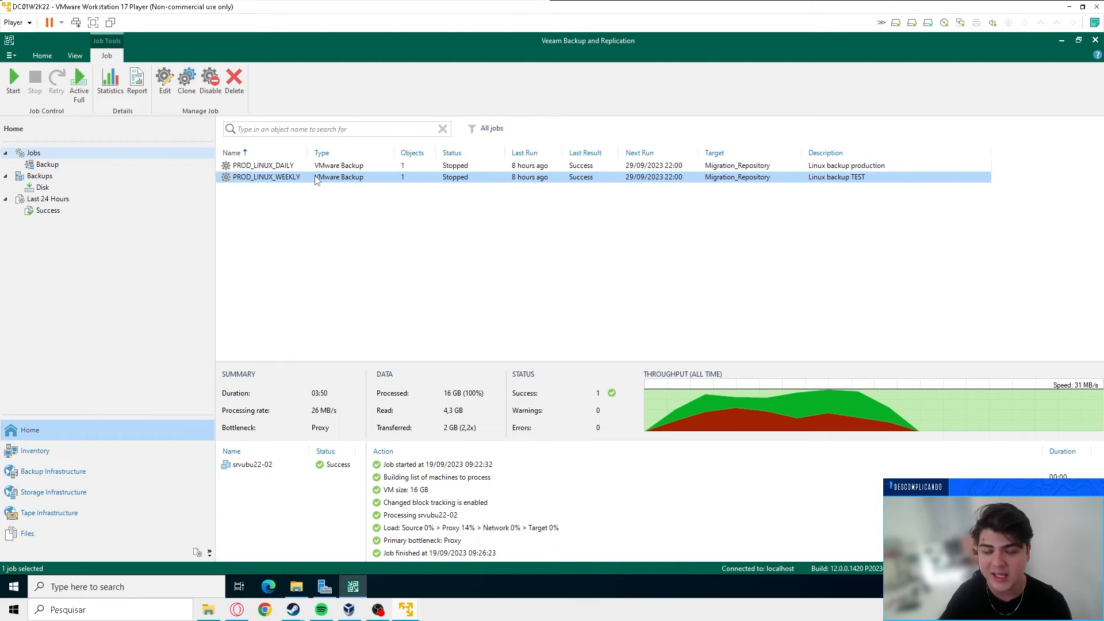
right_click(258, 183)
click(287, 311)
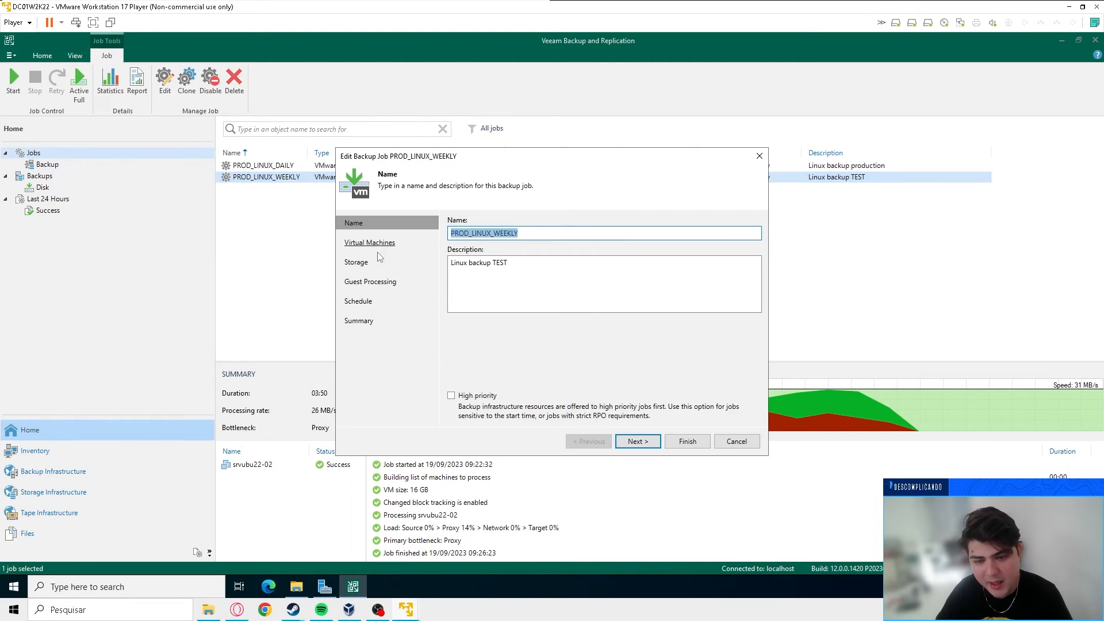
click(409, 260)
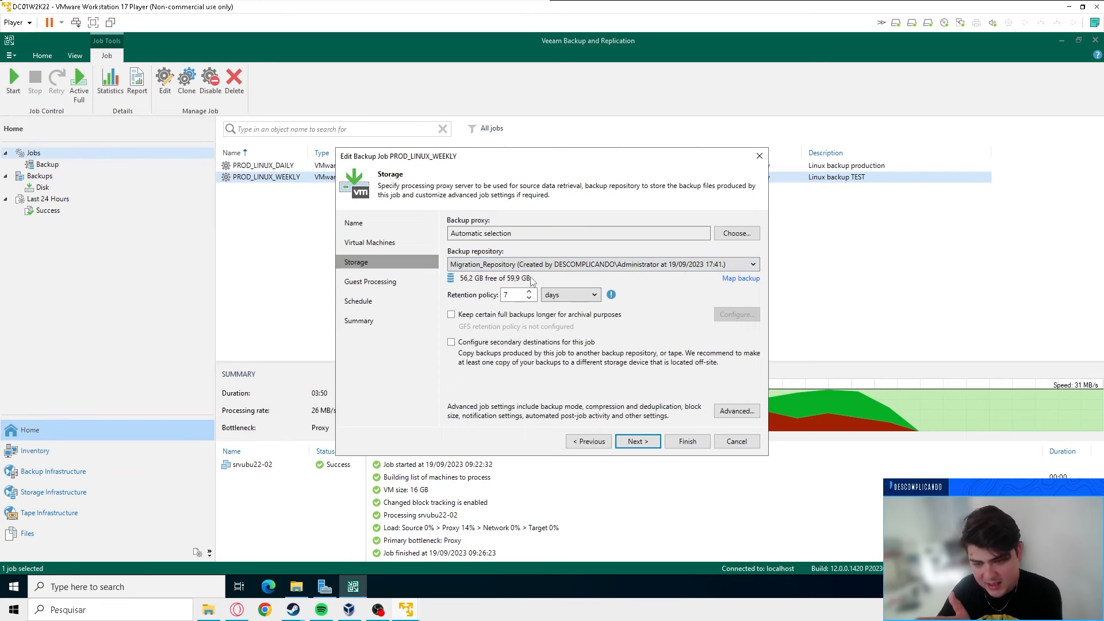